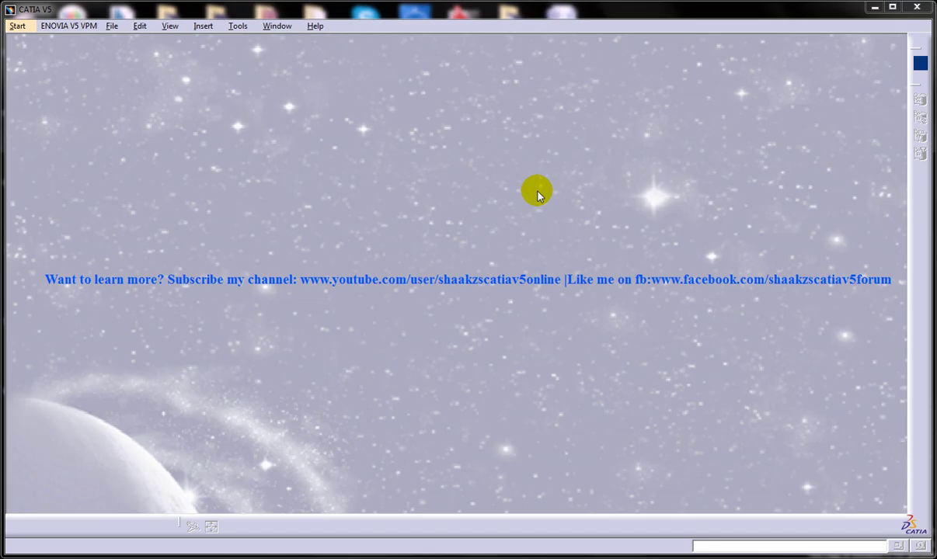
Create a new Drafting document, Drawing1.CATDrawing, via Start > Mechanical Design > Drafting.
click(17, 26)
mouse_move(97, 57)
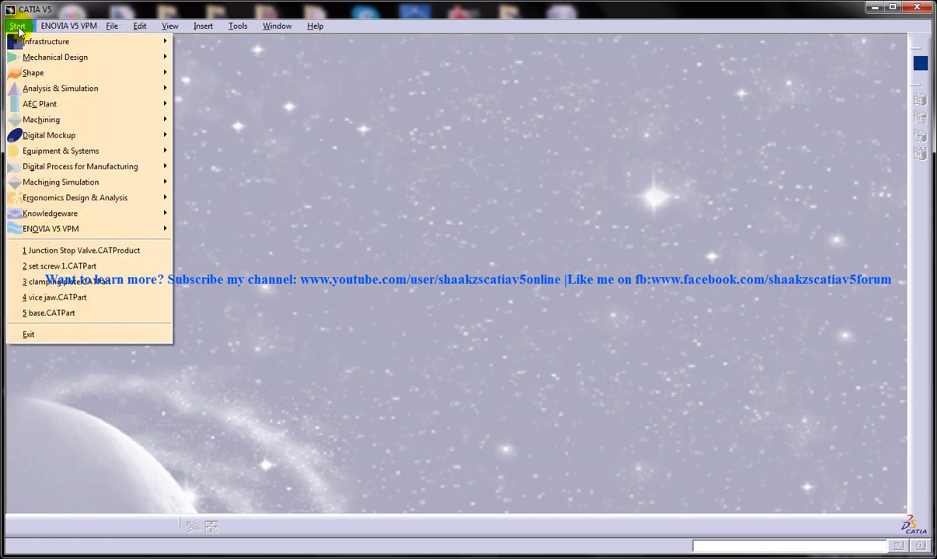
mouse_move(63, 57)
click(210, 179)
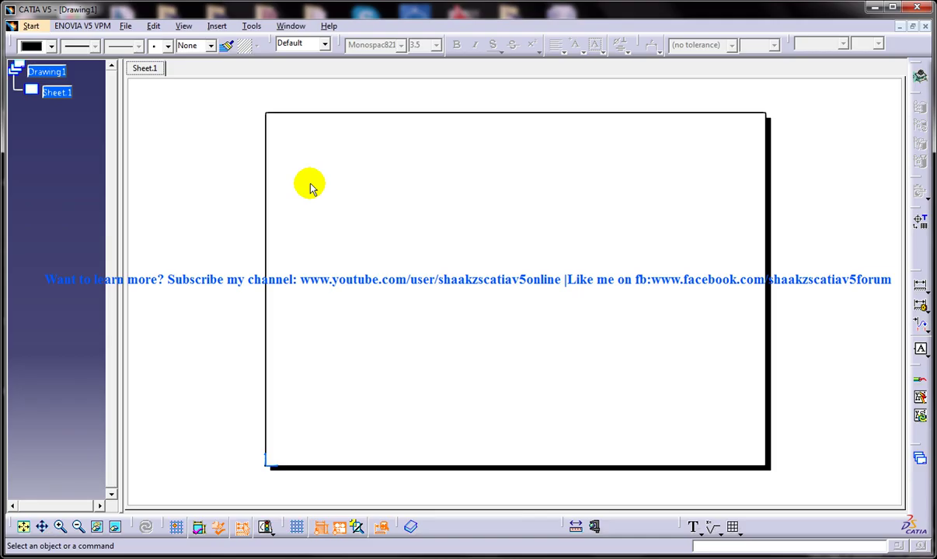
Accept the New Drawing settings and inspect the empty Sheet.1.
click(364, 191)
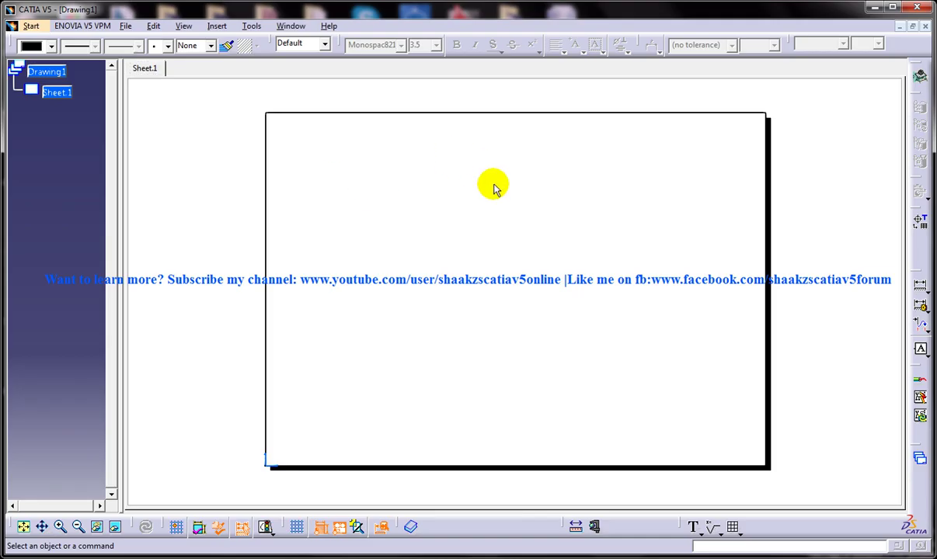
click(400, 184)
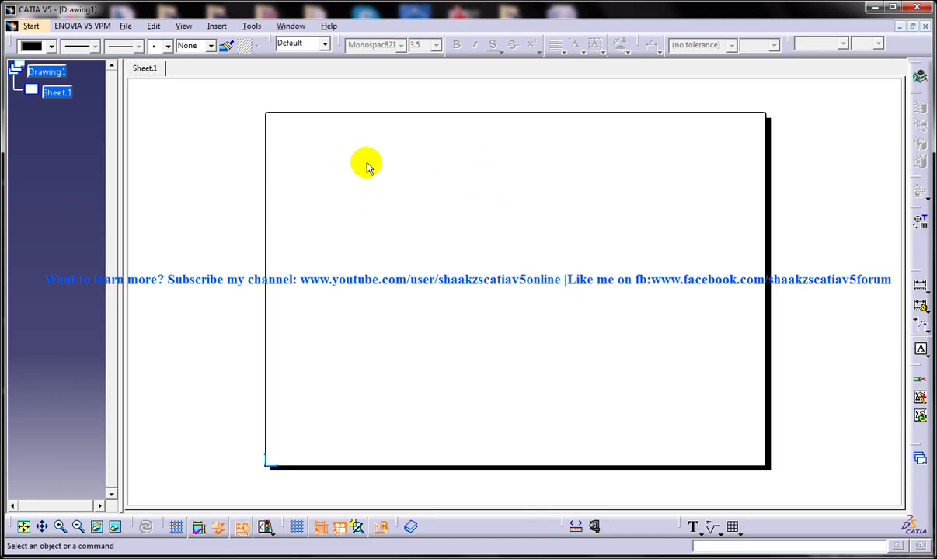
click(283, 122)
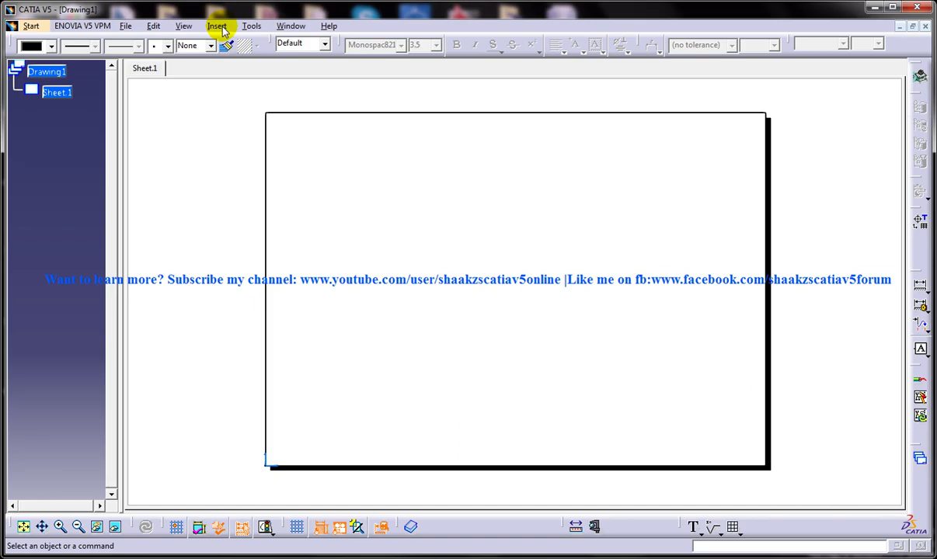
Browse Insert > Drawing > Sheets and close the menu without adding anything.
click(223, 28)
mouse_move(239, 69)
mouse_move(268, 81)
mouse_move(442, 80)
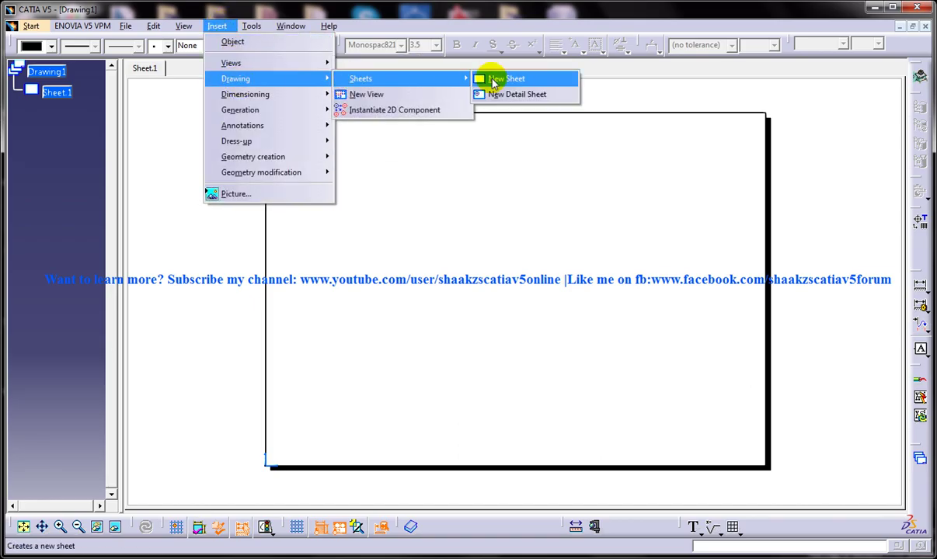
click(424, 291)
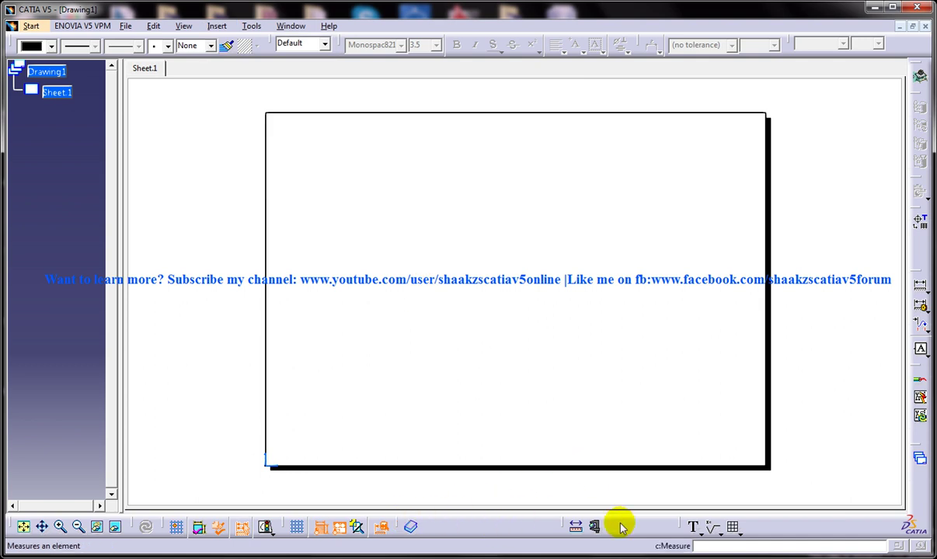
Show the Drawing toolbar and move it below the sheet.
right_click(533, 529)
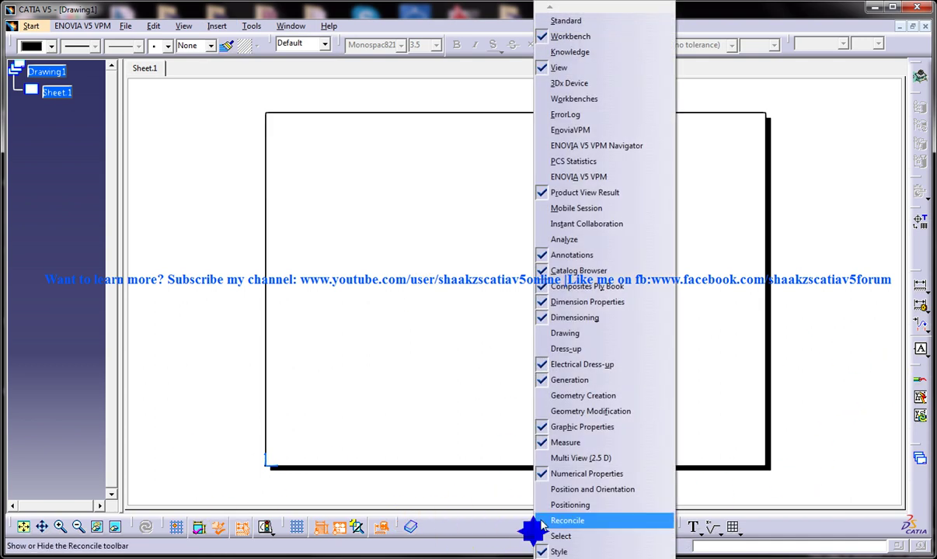
click(565, 334)
drag(603, 459, 567, 415)
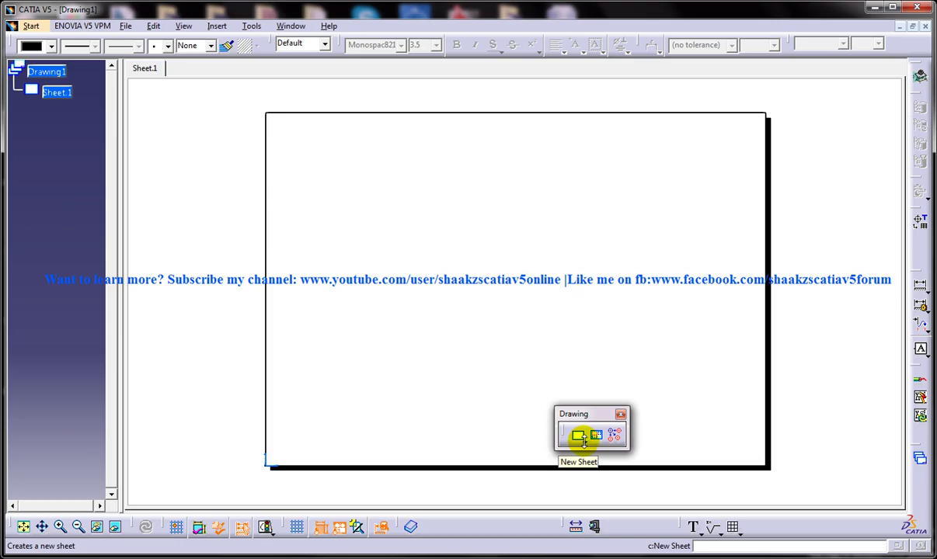
drag(579, 436, 592, 480)
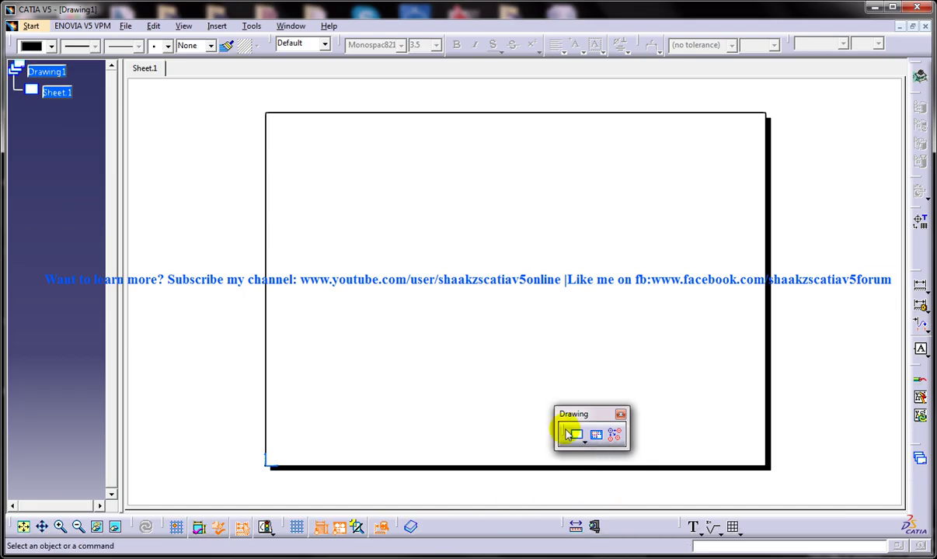
drag(574, 412, 529, 477)
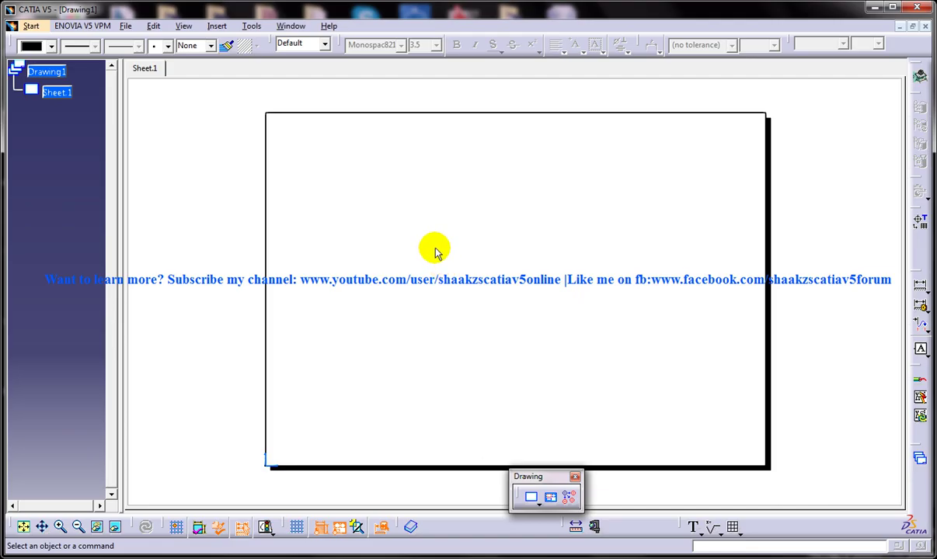
Add Sheet.2 with Insert > Drawing > Sheets > New Sheet and select it.
click(216, 26)
click(231, 62)
click(233, 77)
click(379, 78)
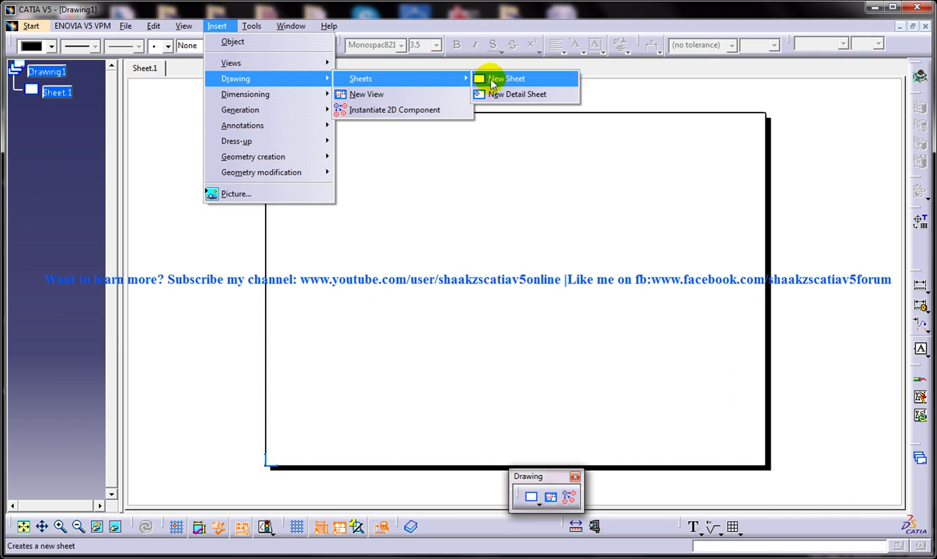
click(492, 81)
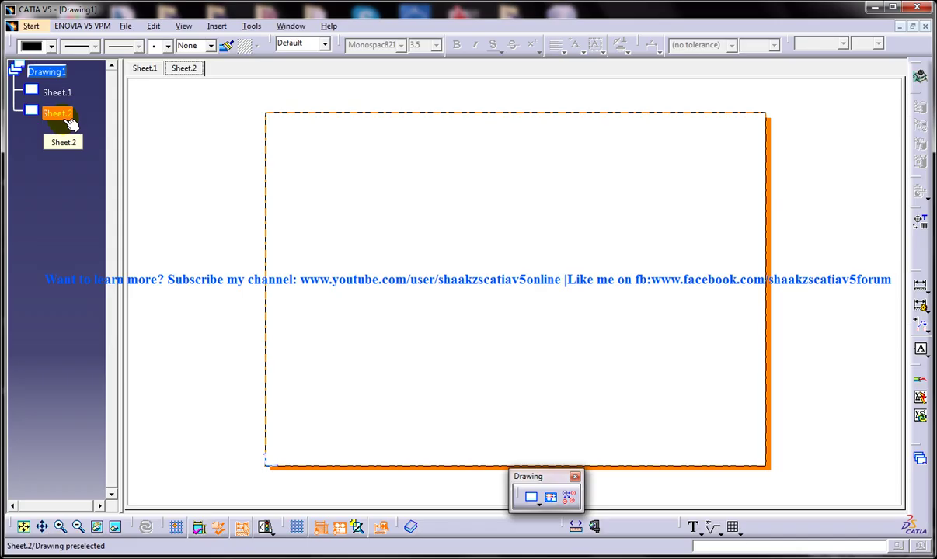
click(70, 125)
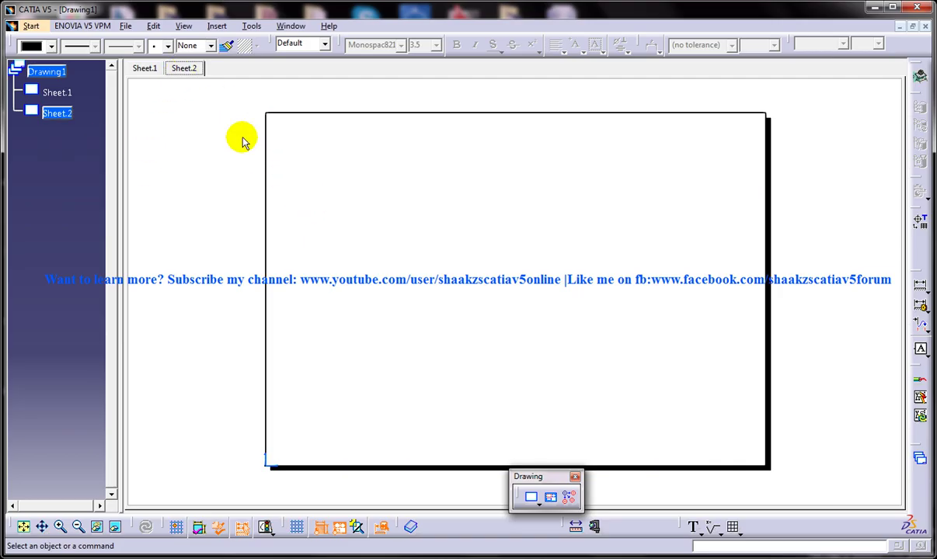
click(142, 69)
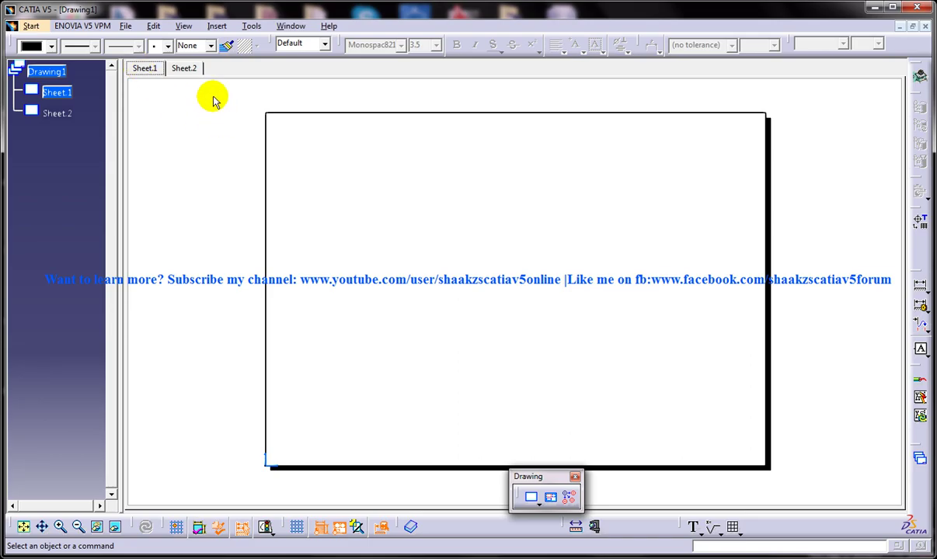
click(193, 67)
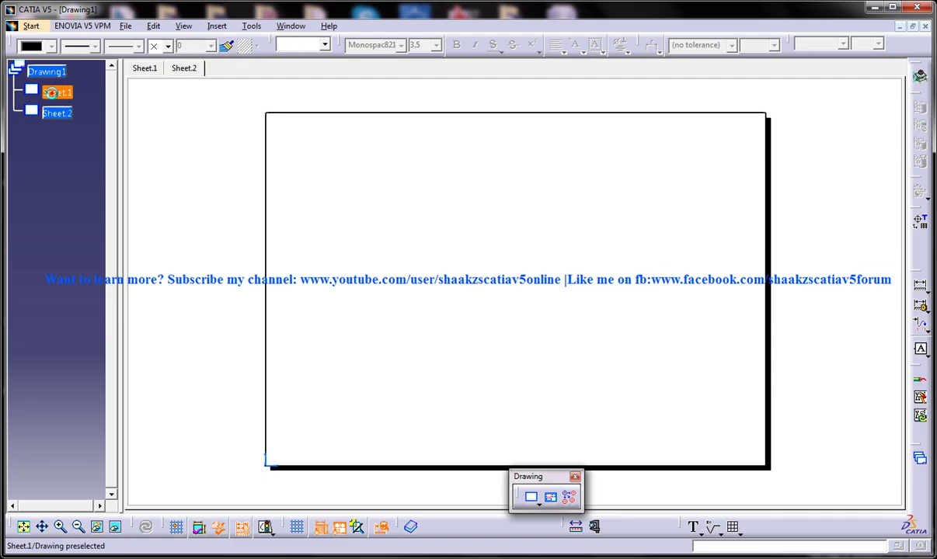
double_click(58, 92)
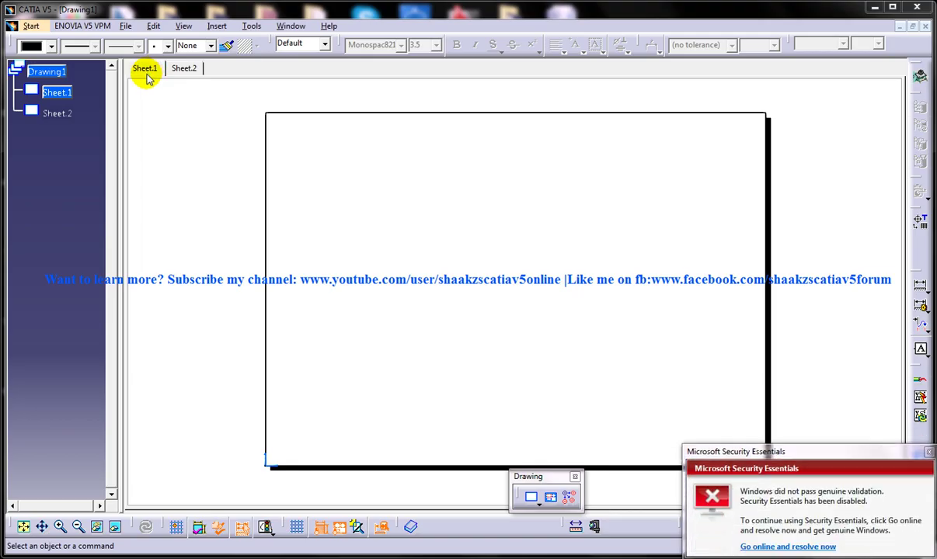
right_click(57, 114)
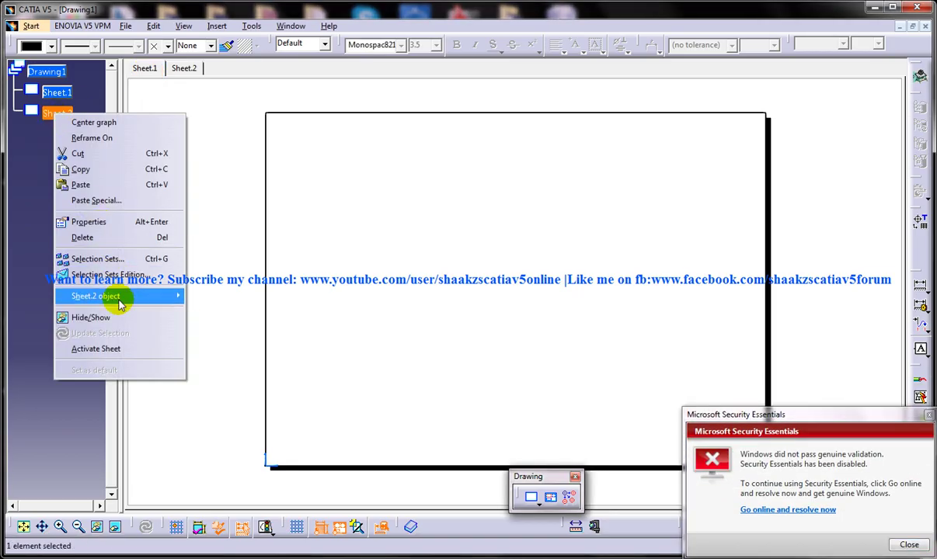
click(118, 299)
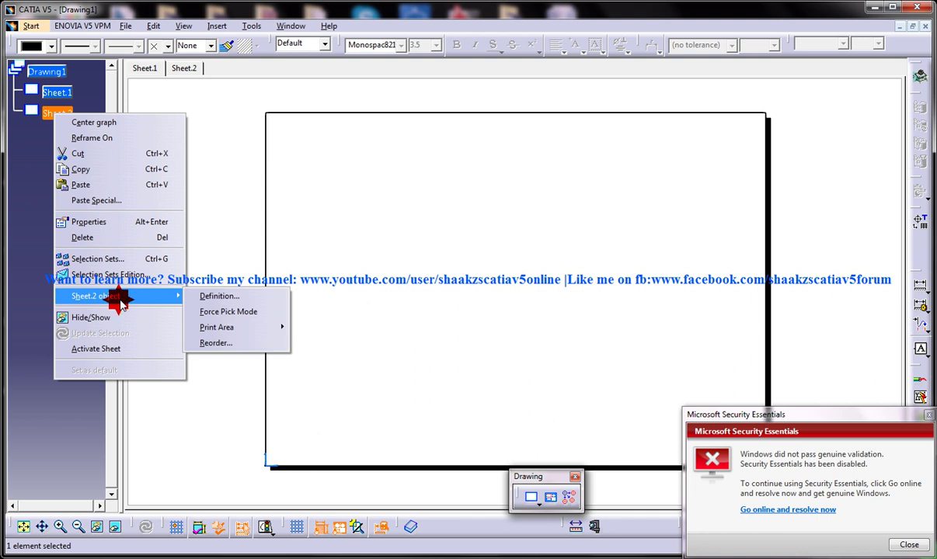
click(109, 348)
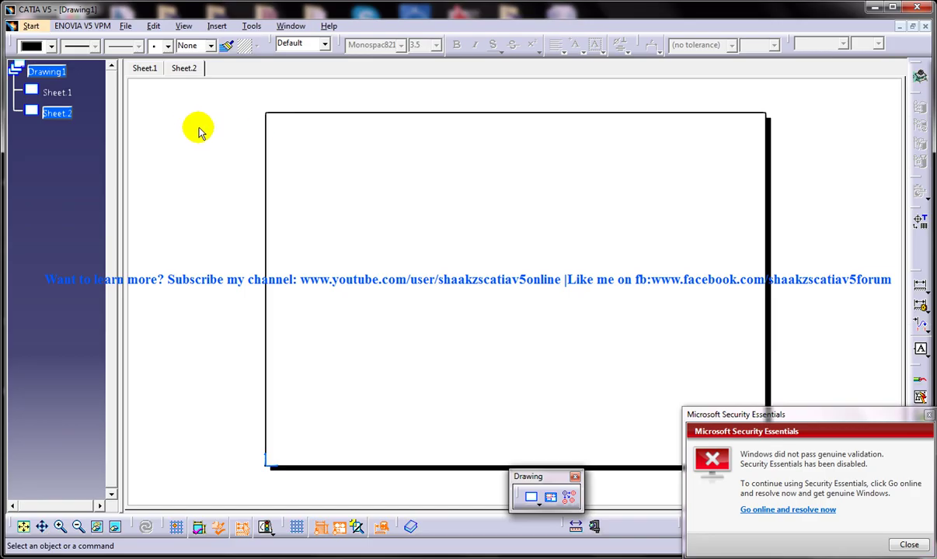
Add Sheet.3, Sheet.4 and Sheet.5 with the New Sheet icon, then select Sheet.5.
click(247, 147)
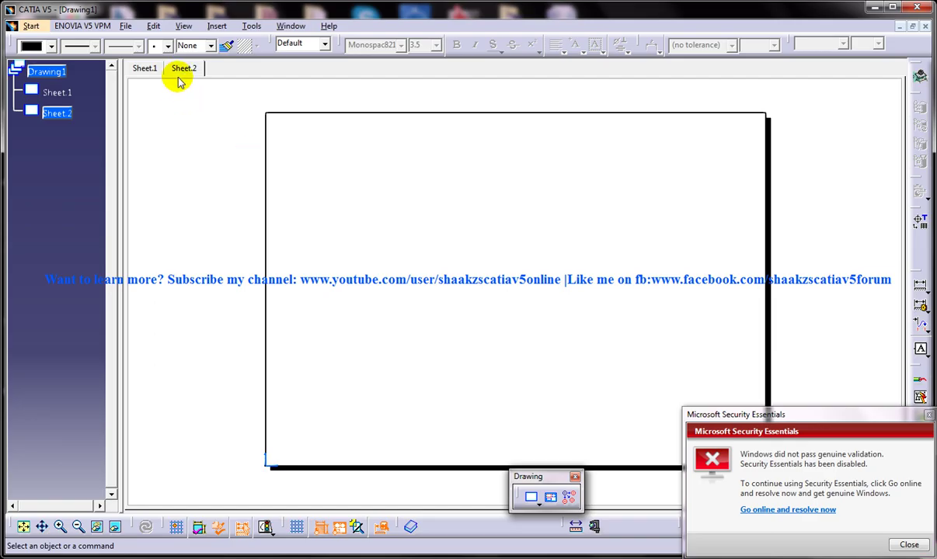
click(533, 498)
click(533, 498)
click(534, 498)
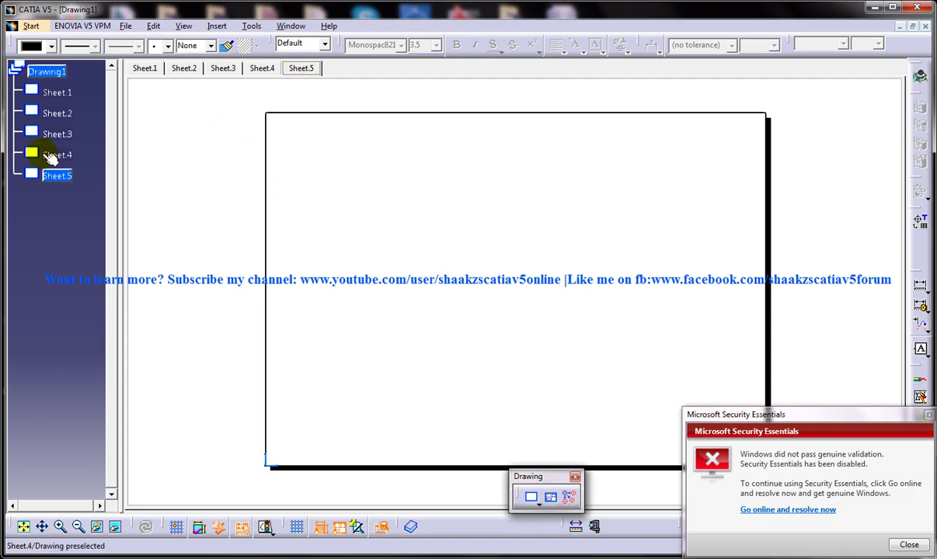
click(59, 177)
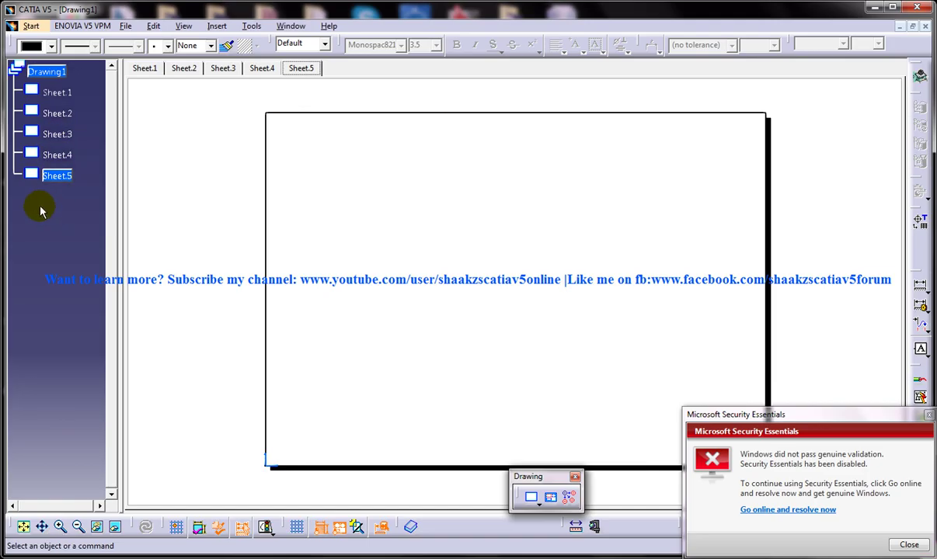
Start reordering Sheet.5 via Sheet.5 object > Reorder in its context menu.
right_click(53, 182)
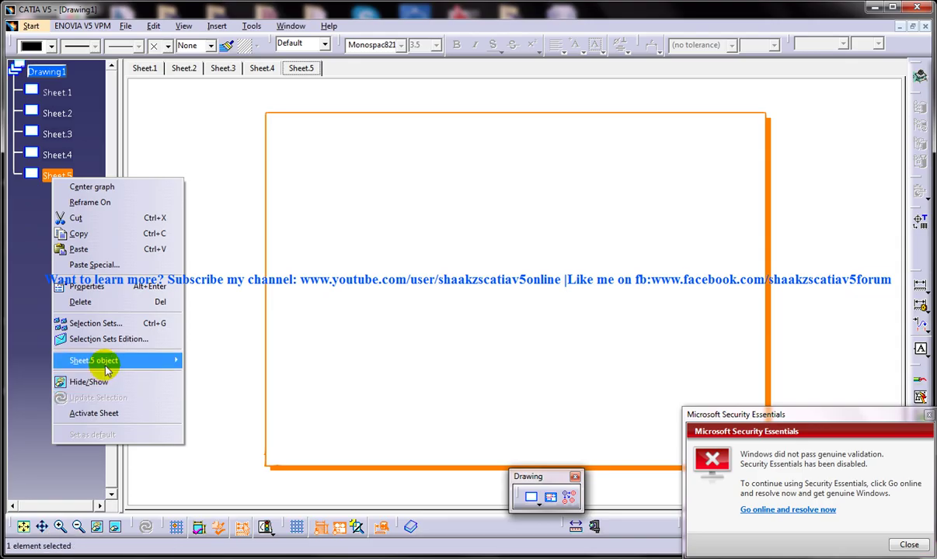
mouse_move(105, 367)
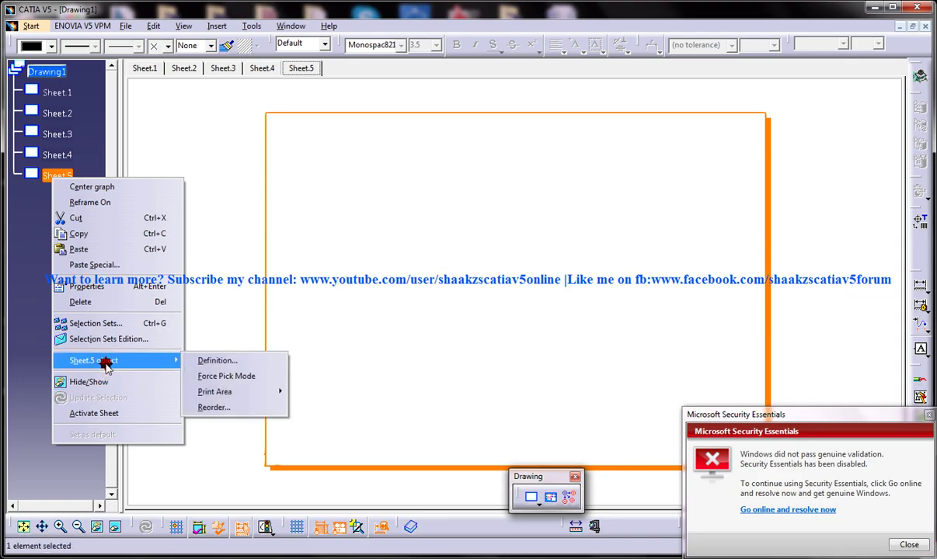
click(209, 410)
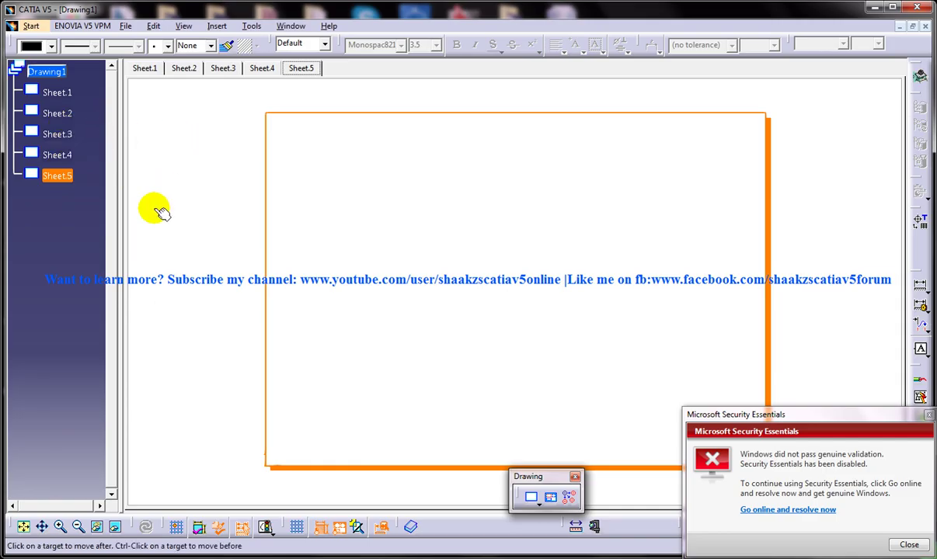
Cancel the Sheet.5 reorder and bring up Sheet.4's context menu in the tree.
click(223, 205)
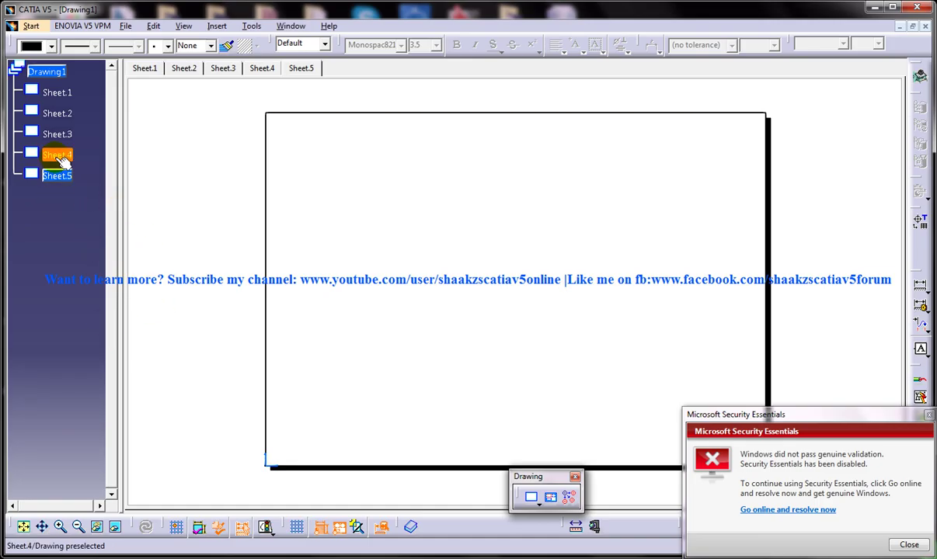
right_click(64, 159)
click(362, 129)
click(77, 180)
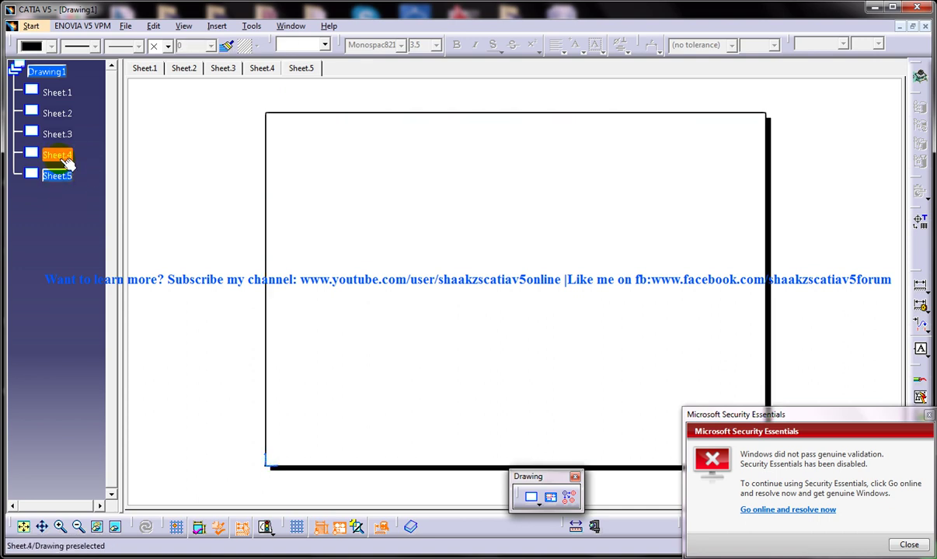
right_click(68, 158)
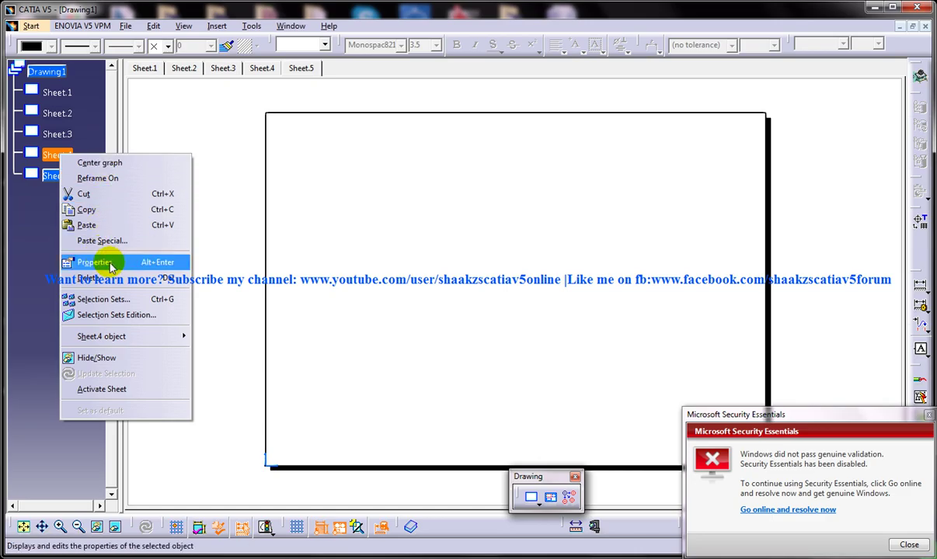
Rename Sheet.4 to 'Bench vise' in its Properties dialog.
click(93, 263)
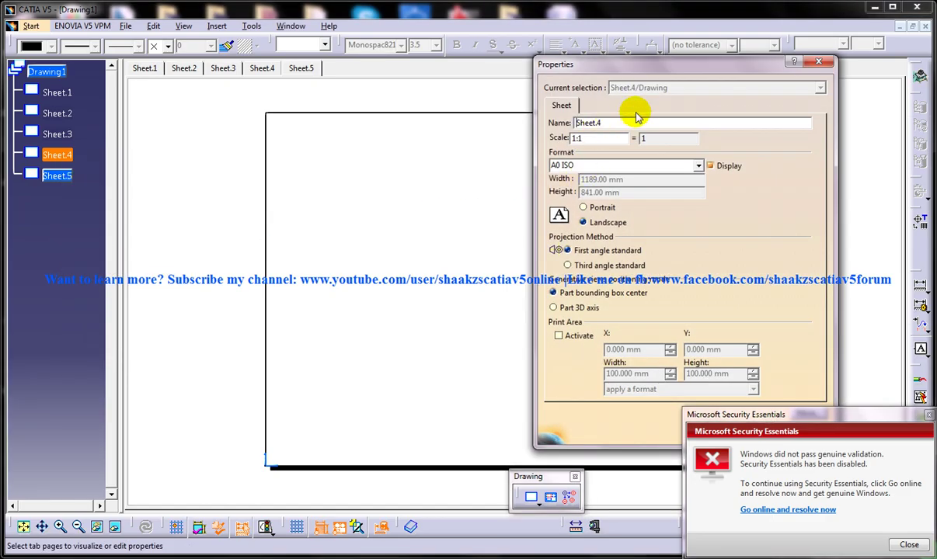
double_click(611, 122)
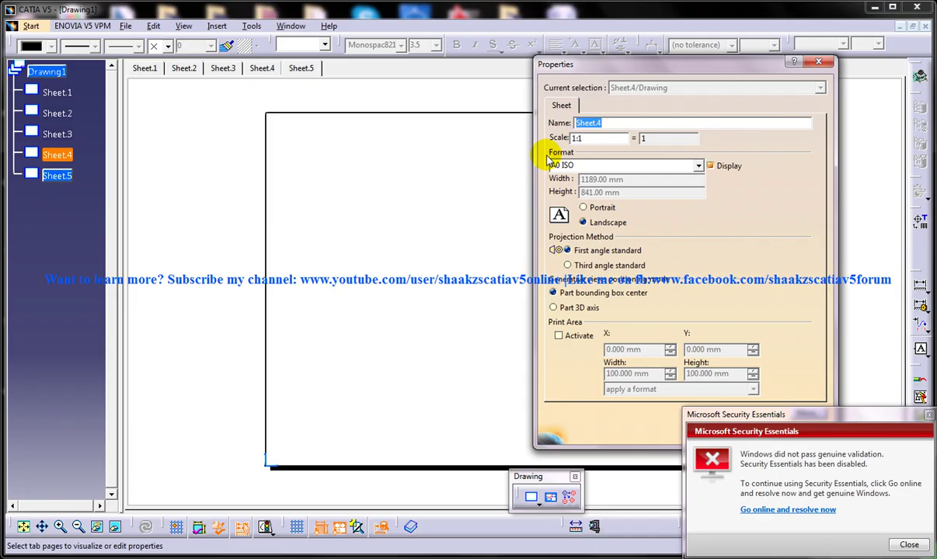
text(Bod)
key(BackSpace)
key(BackSpace)
text(ench vise)
key(Return)
click(177, 166)
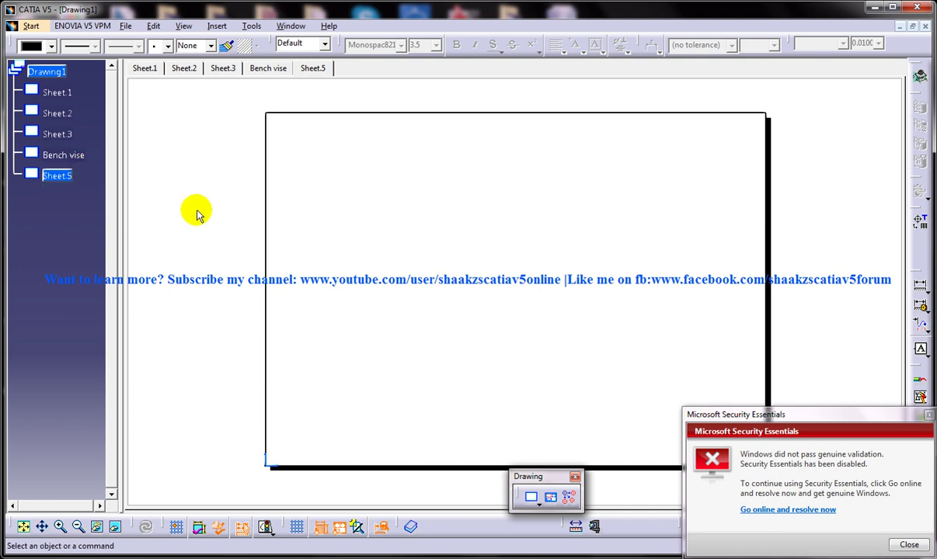
Delete Sheet.5 from the tree and confirm the deletion.
click(213, 185)
click(222, 195)
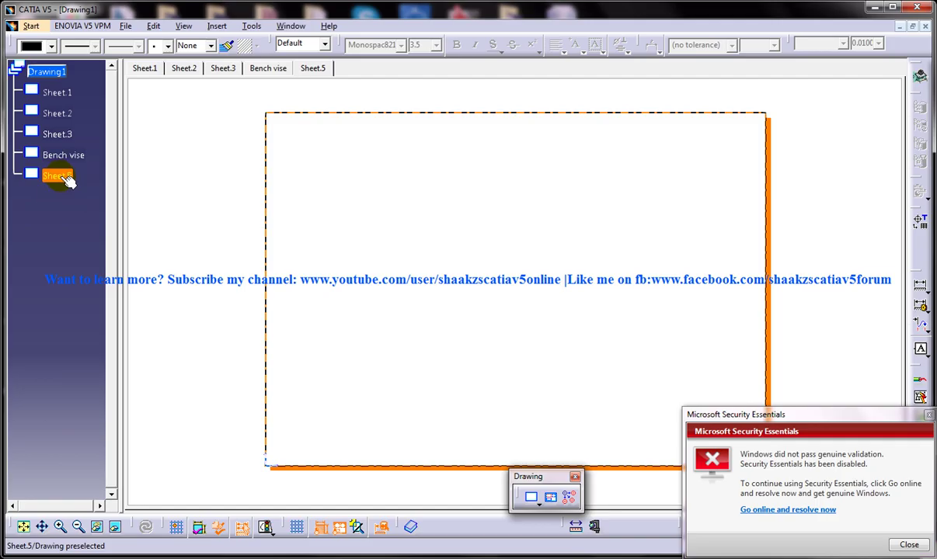
click(66, 178)
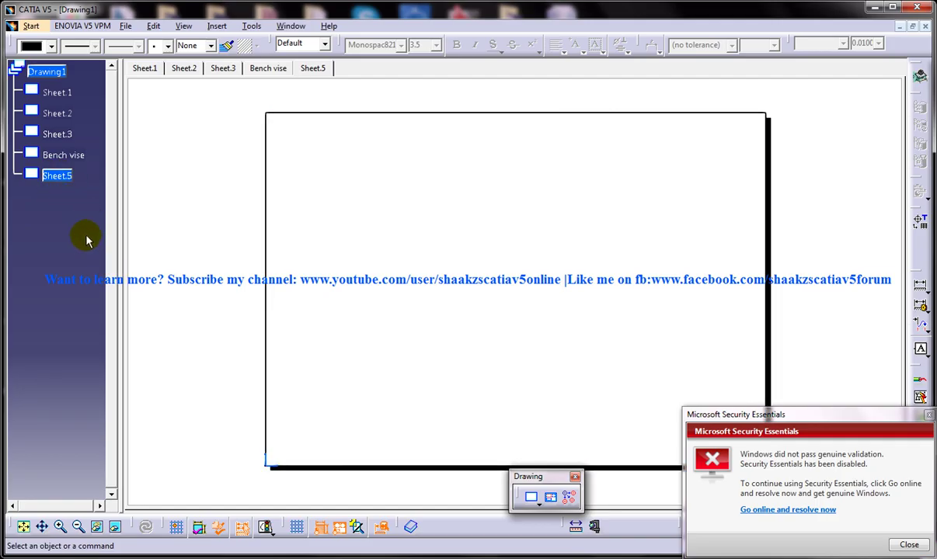
right_click(51, 176)
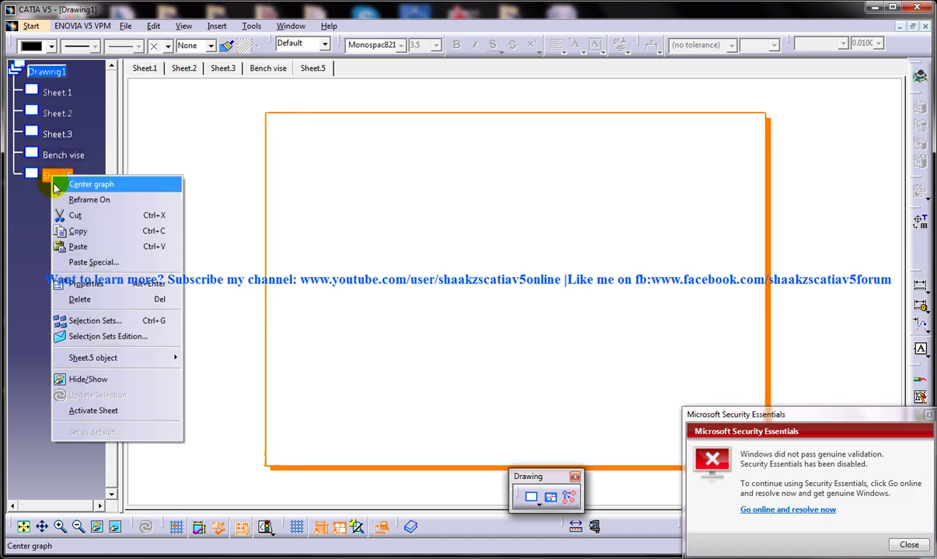
click(128, 301)
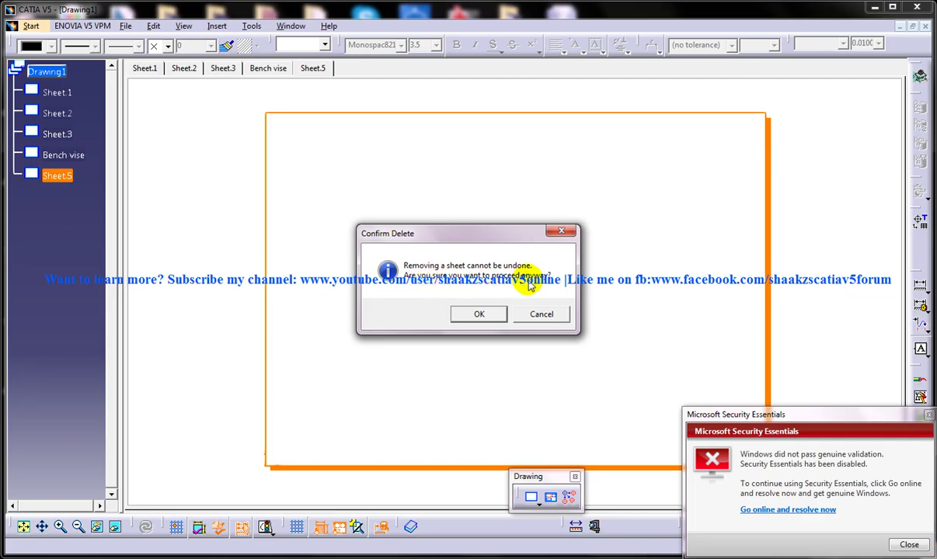
click(488, 315)
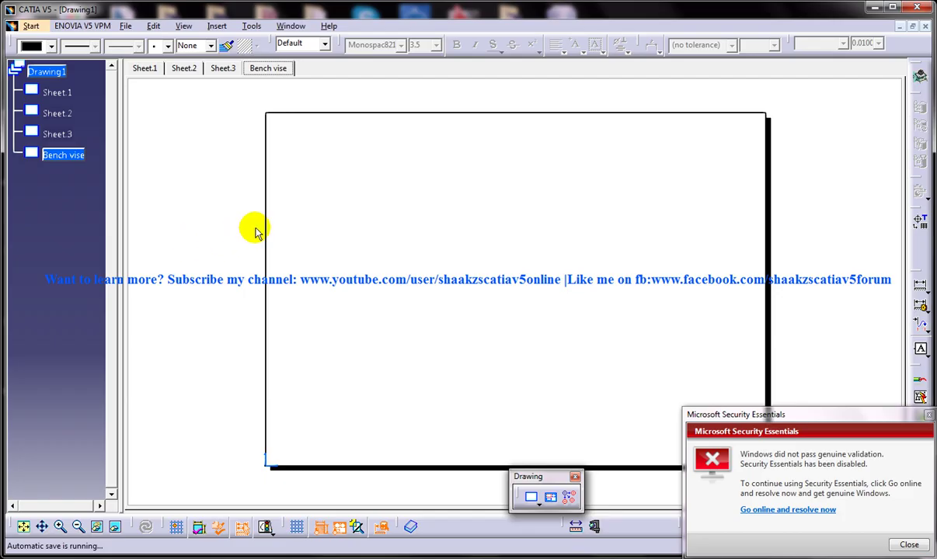
click(421, 260)
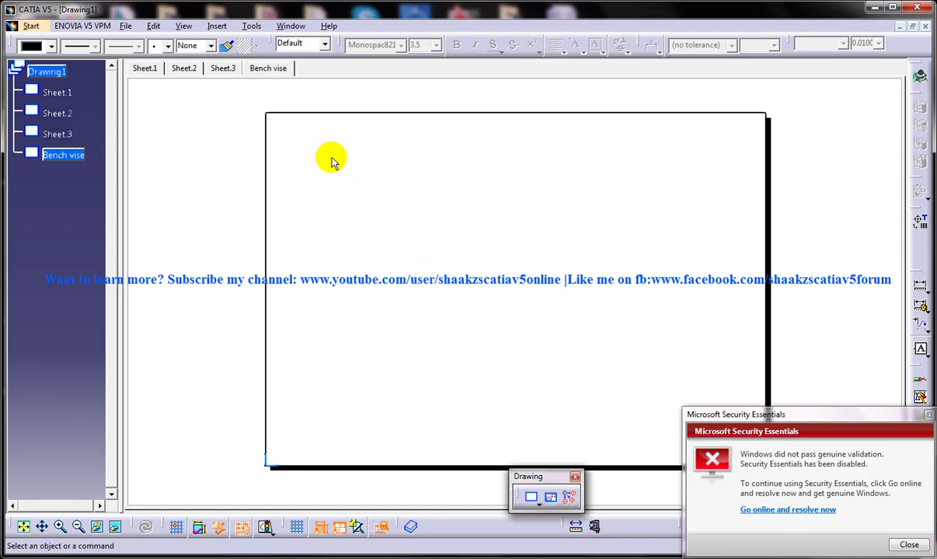